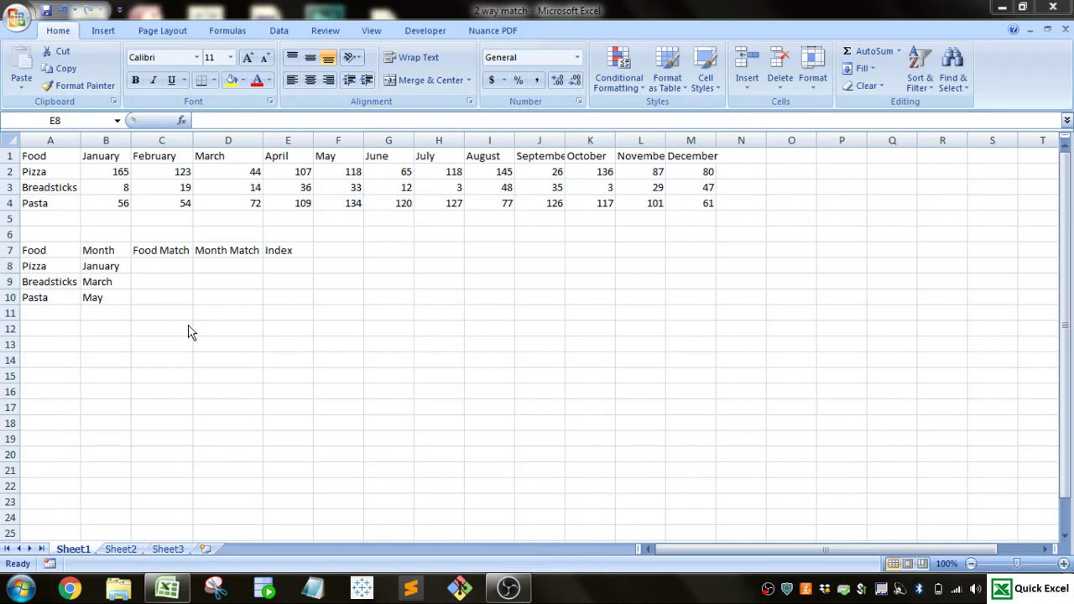
Enter =MATCH(A8,$A$2:$A$4,0) in C8 and fill it down to C10, returning 1, 2, 3
{"action": "left_click", "coordinate": [168, 266]}
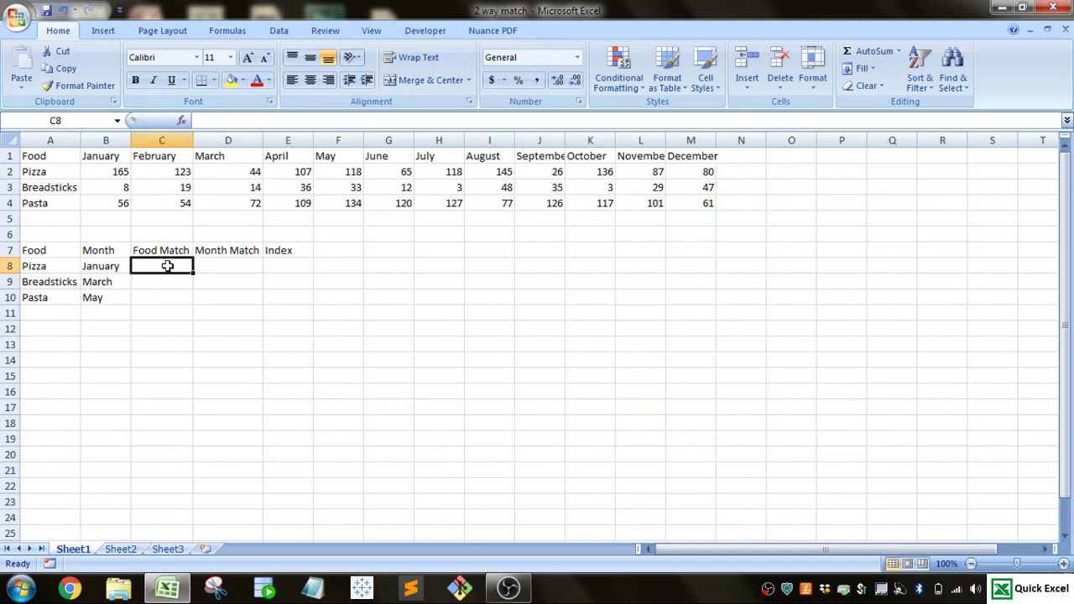
{"action": "type", "text": "="}
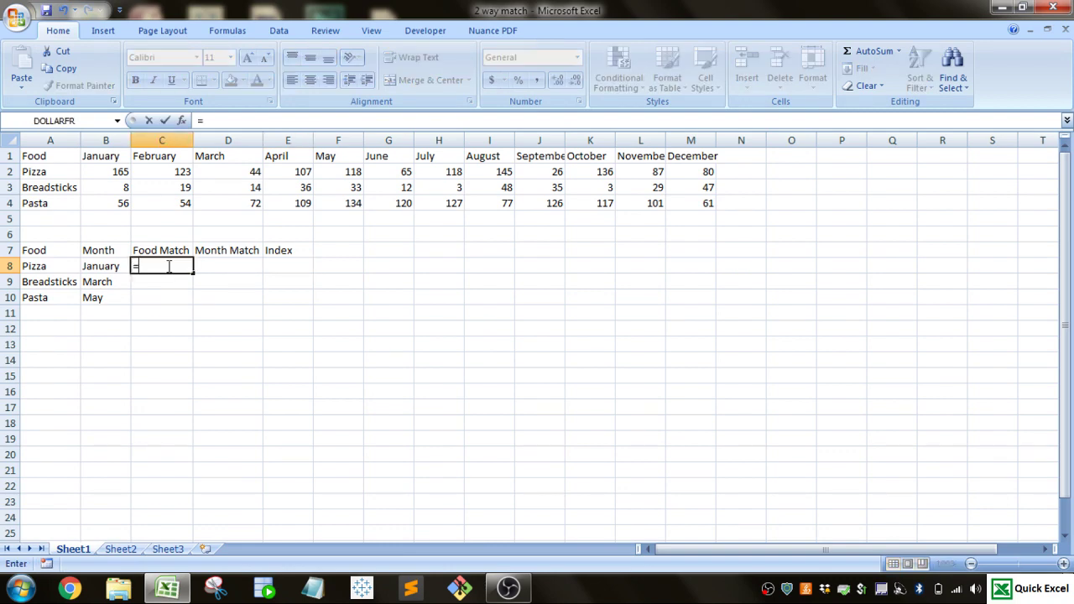
{"action": "type", "text": "match"}
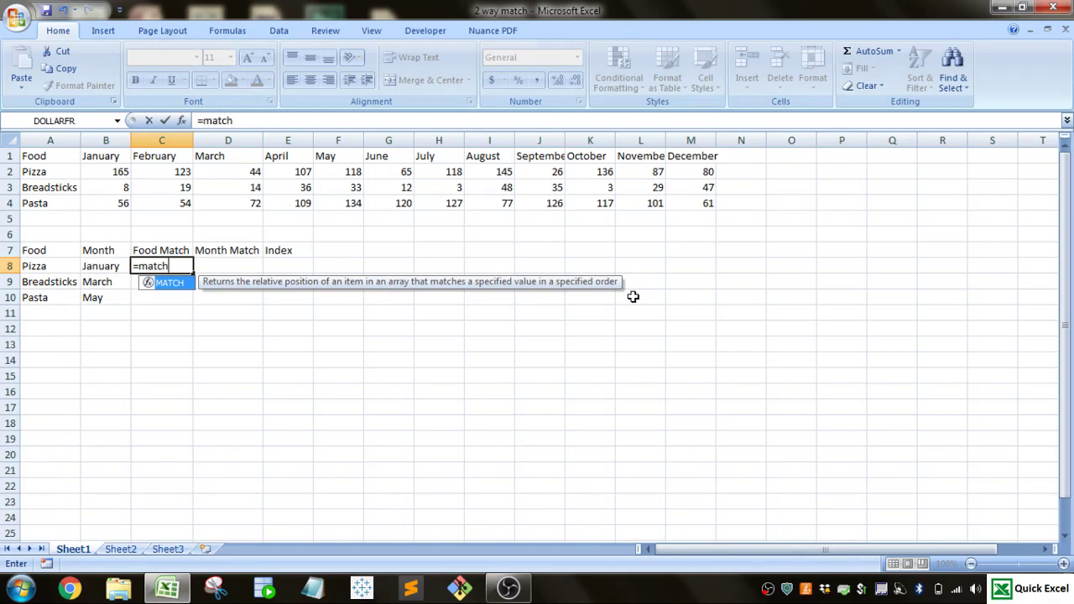
{"action": "type", "text": "("}
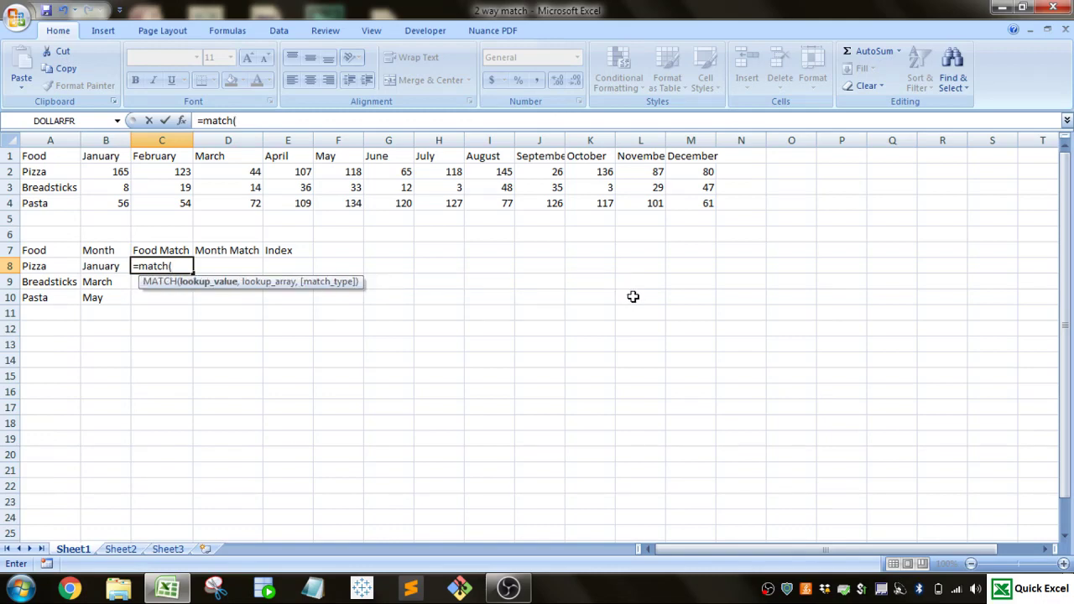
{"action": "left_click", "coordinate": [44, 267]}
{"action": "type", "text": ","}
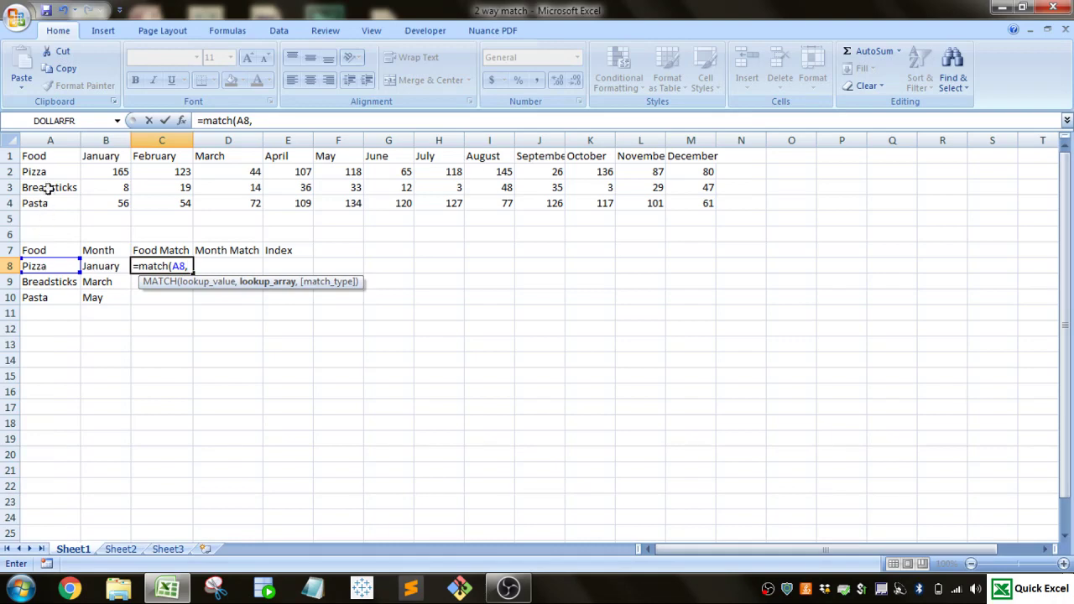
{"action": "left_click_drag", "start_coordinate": [42, 171], "coordinate": [49, 197]}
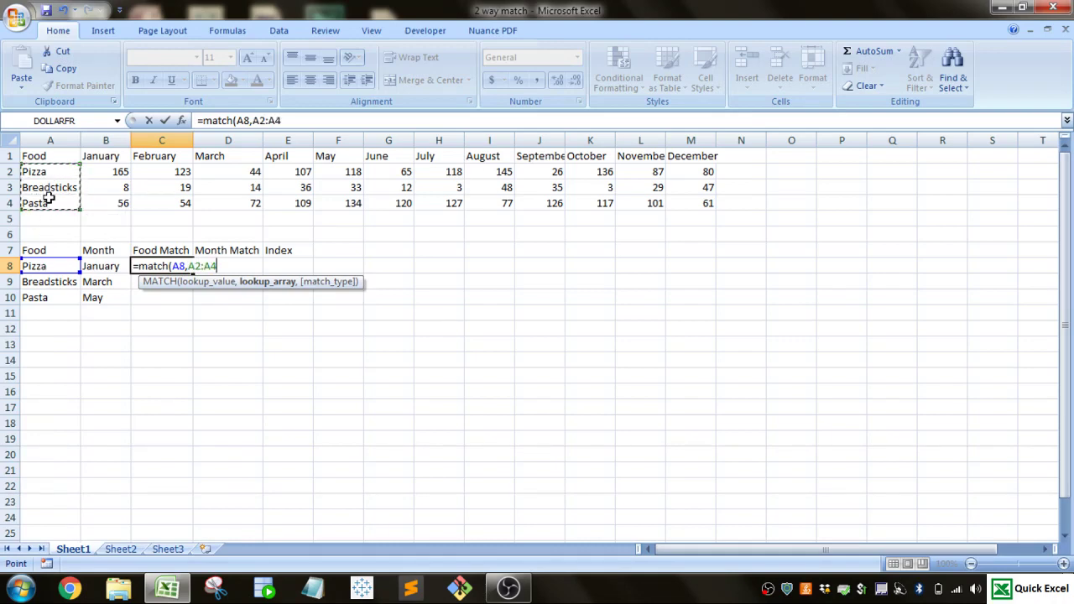
{"action": "key", "text": "F4"}
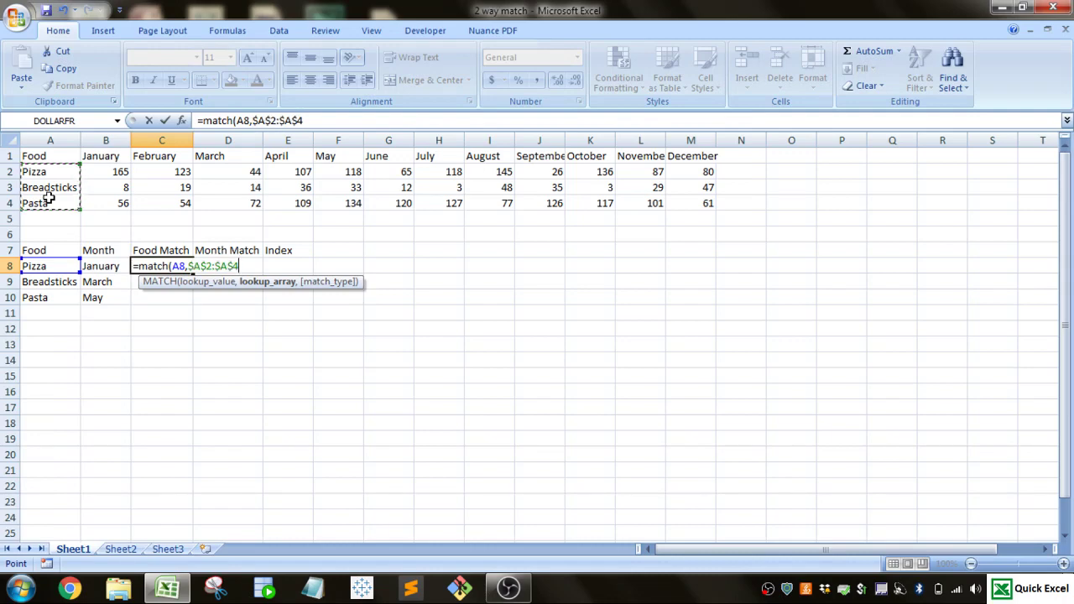
{"action": "type", "text": ","}
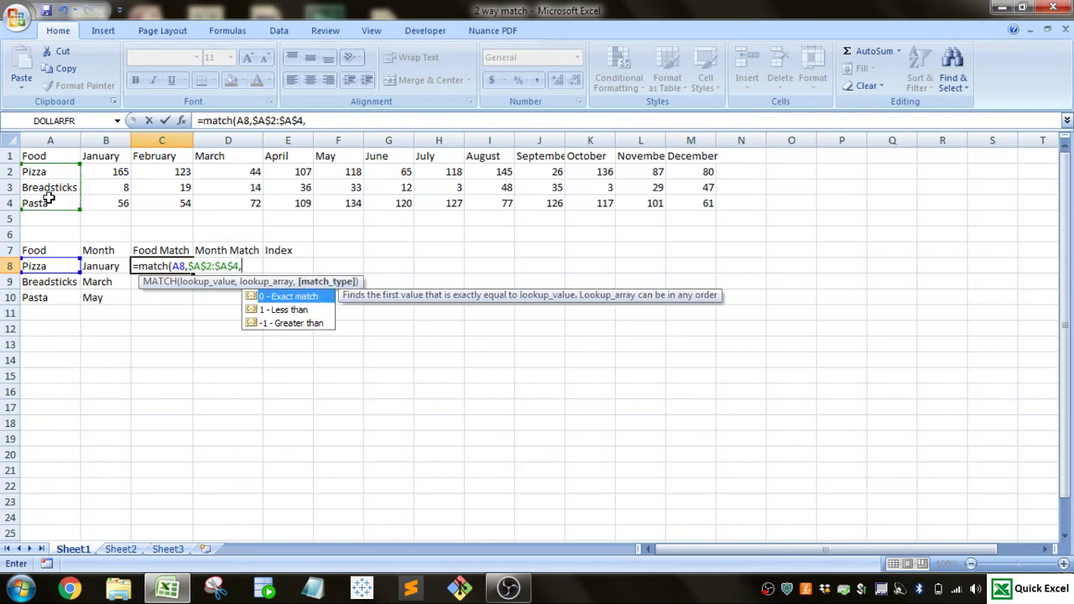
{"action": "type", "text": "0)"}
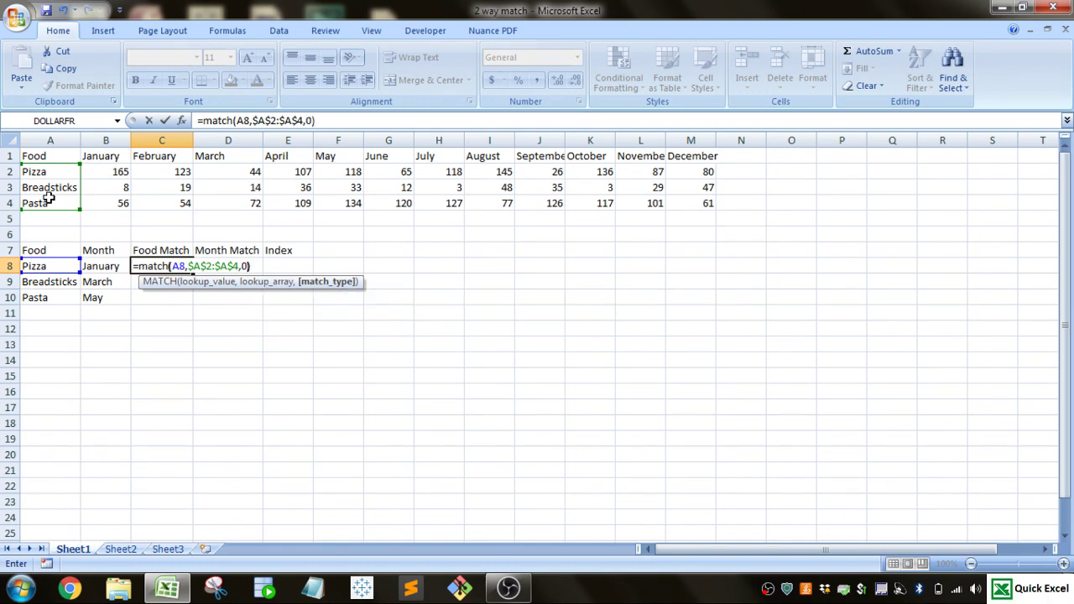
{"action": "key", "text": "Return"}
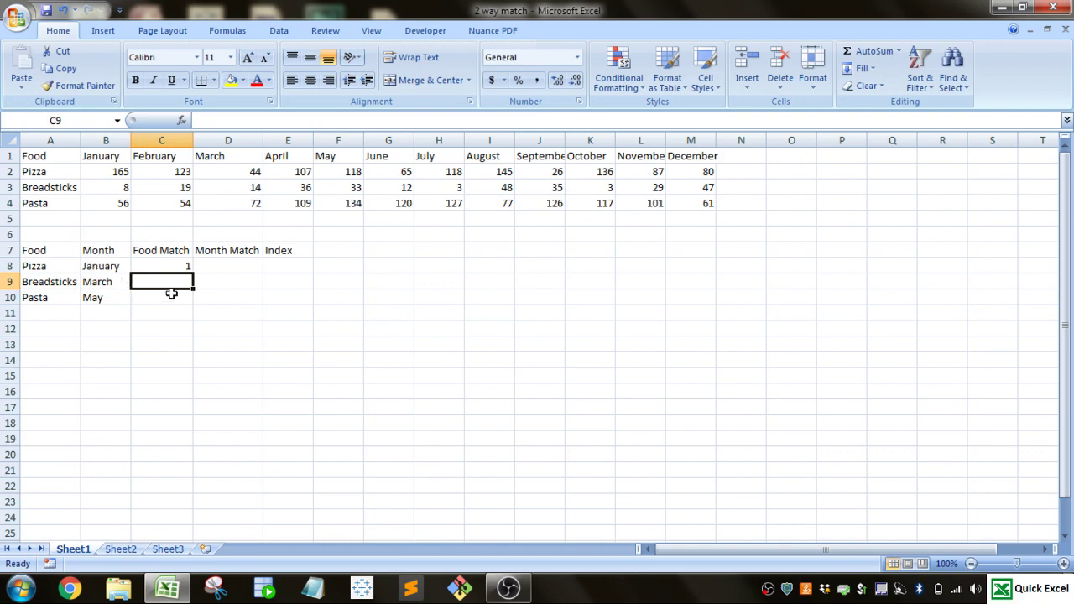
{"action": "left_click", "coordinate": [180, 266]}
{"action": "left_click_drag", "start_coordinate": [192, 276], "coordinate": [195, 306]}
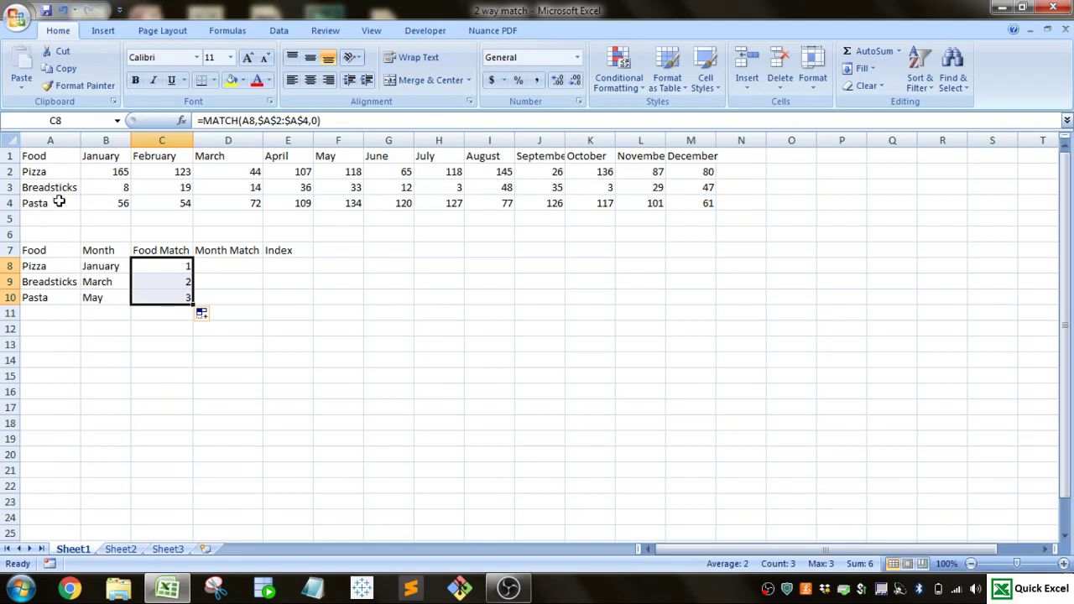
Enter =MATCH(B8,$B$1:$M$1,0) in D8 and fill it down to D10, returning 1, 3, 5
{"action": "left_click", "coordinate": [58, 170]}
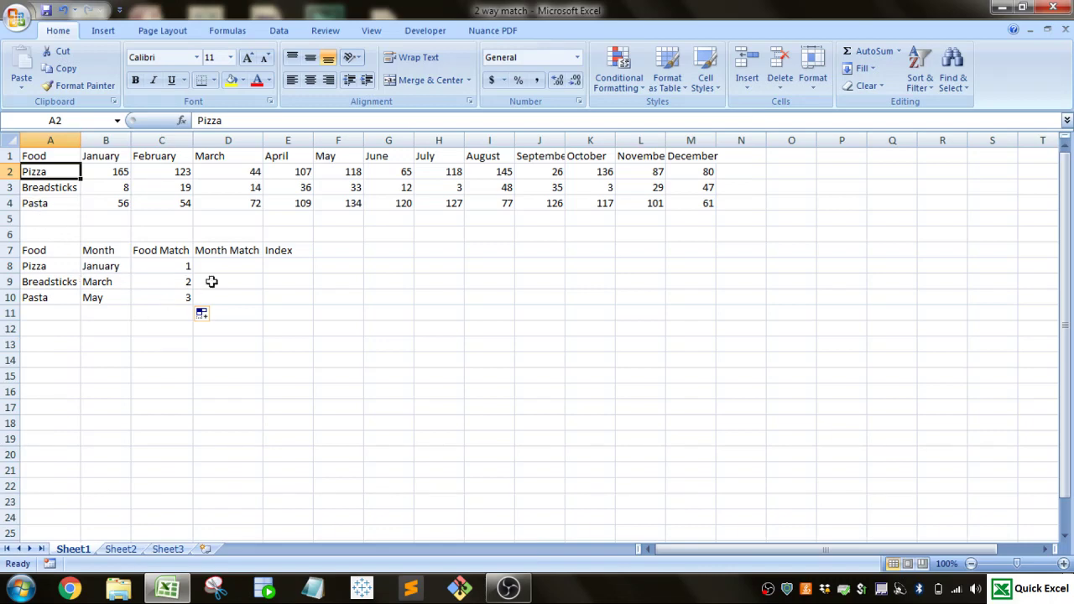
{"action": "left_click", "coordinate": [235, 269]}
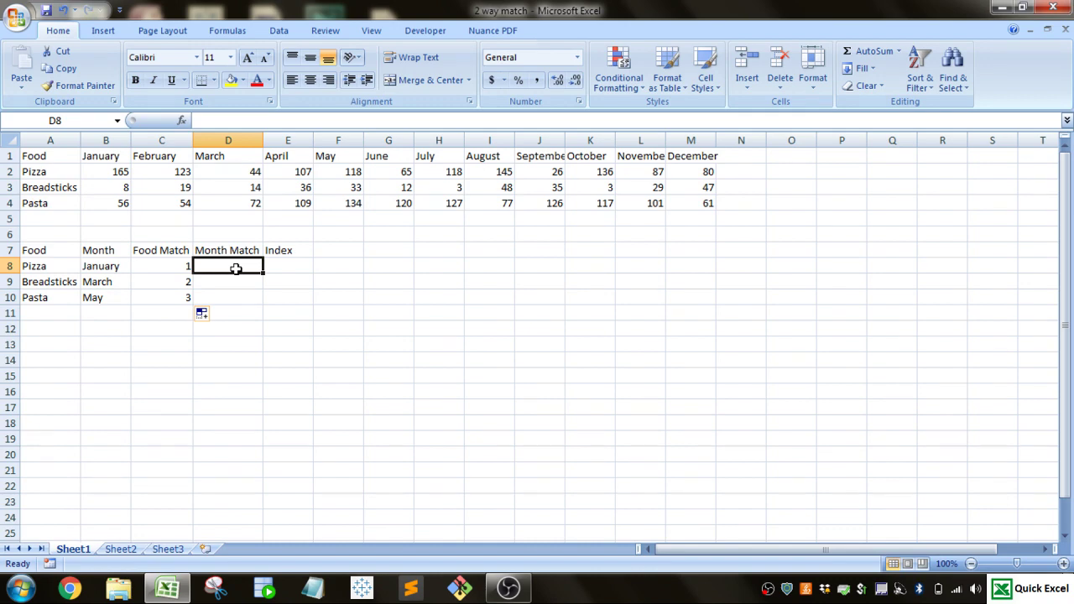
{"action": "type", "text": "=mat"}
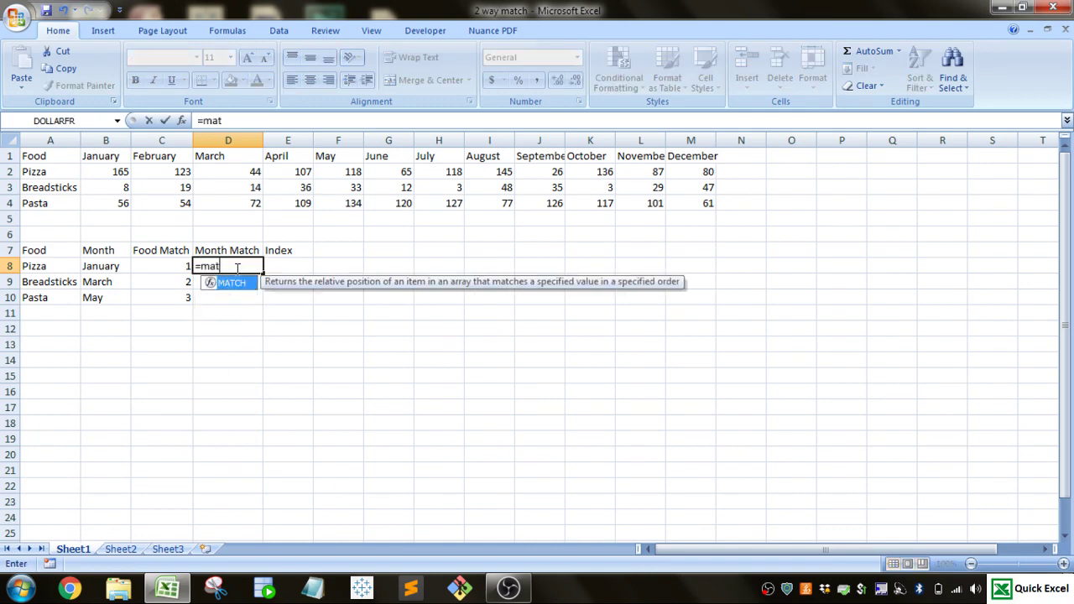
{"action": "type", "text": "ch("}
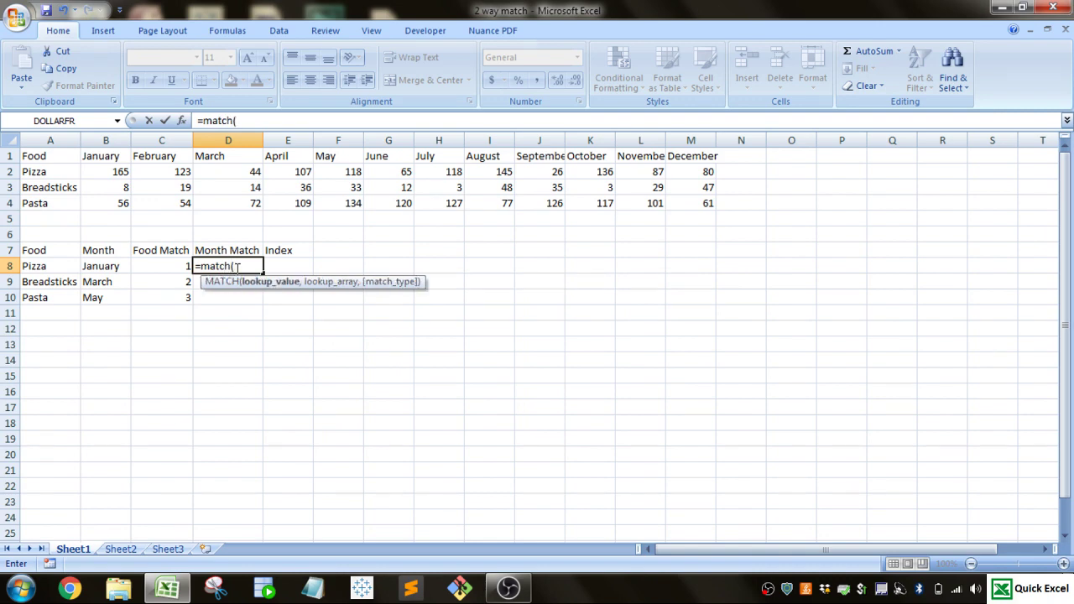
{"action": "left_click", "coordinate": [98, 266]}
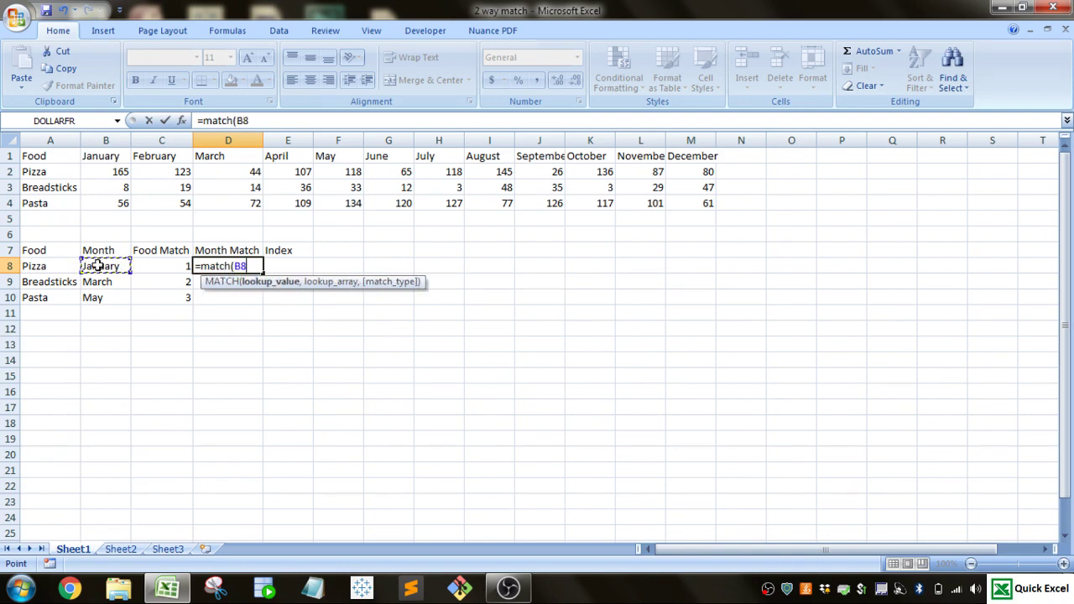
{"action": "type", "text": ","}
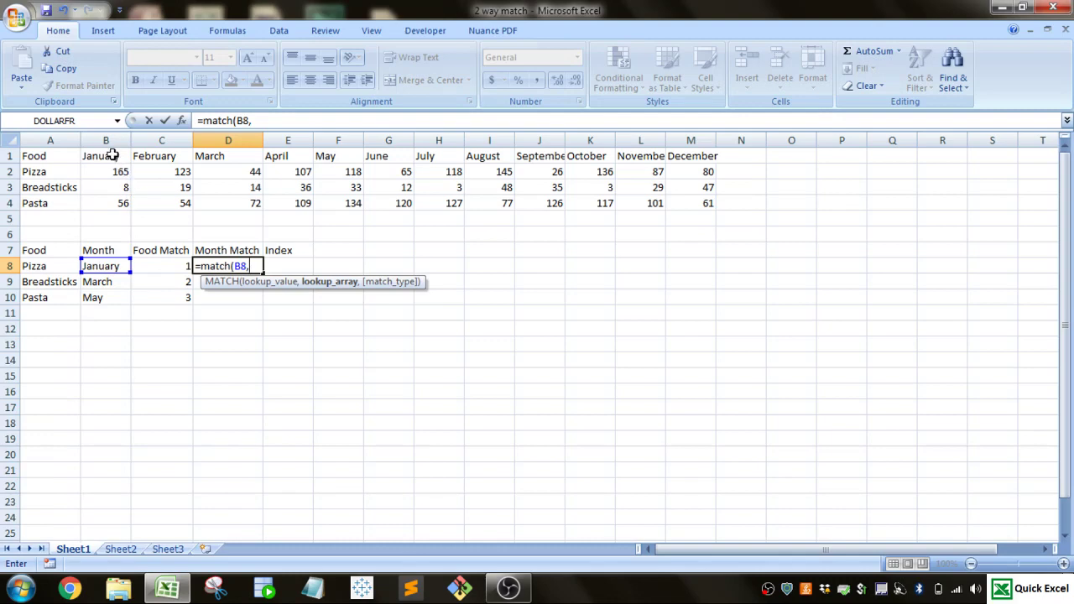
{"action": "left_click_drag", "start_coordinate": [116, 156], "coordinate": [709, 158]}
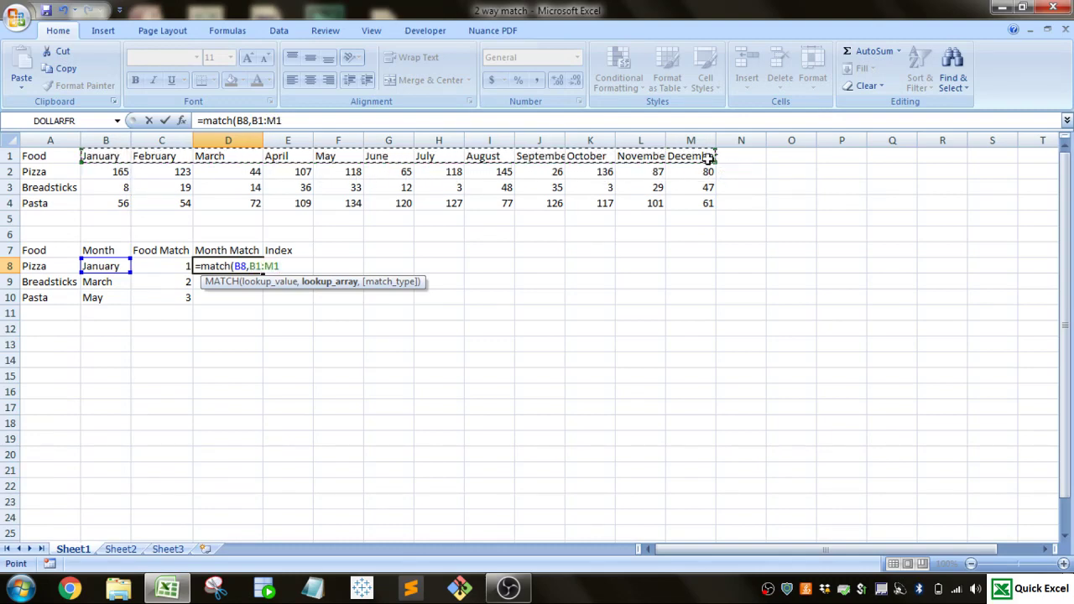
{"action": "key", "text": "F4"}
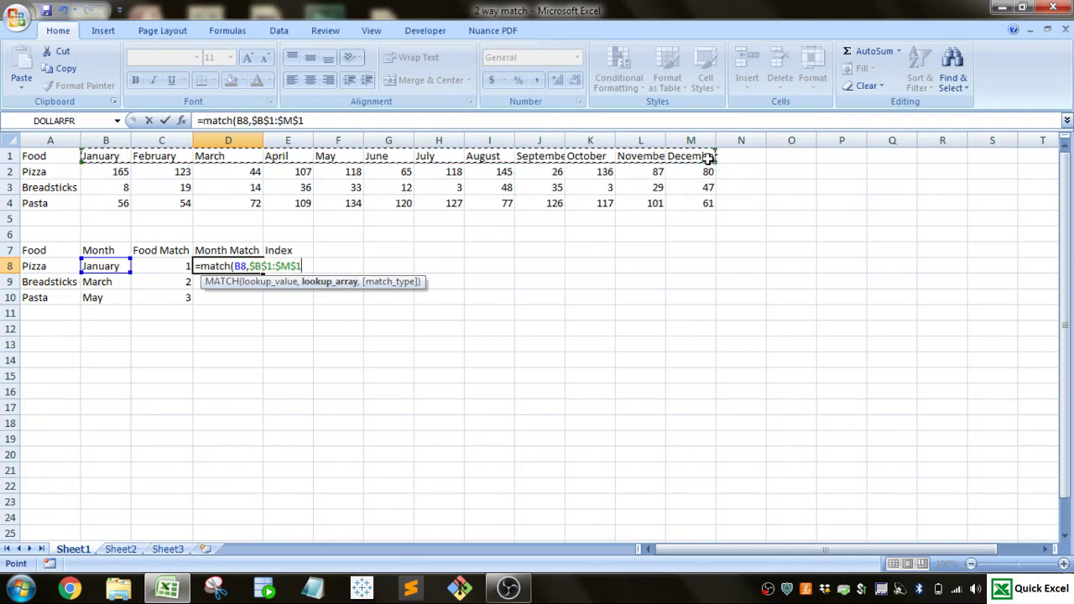
{"action": "type", "text": ","}
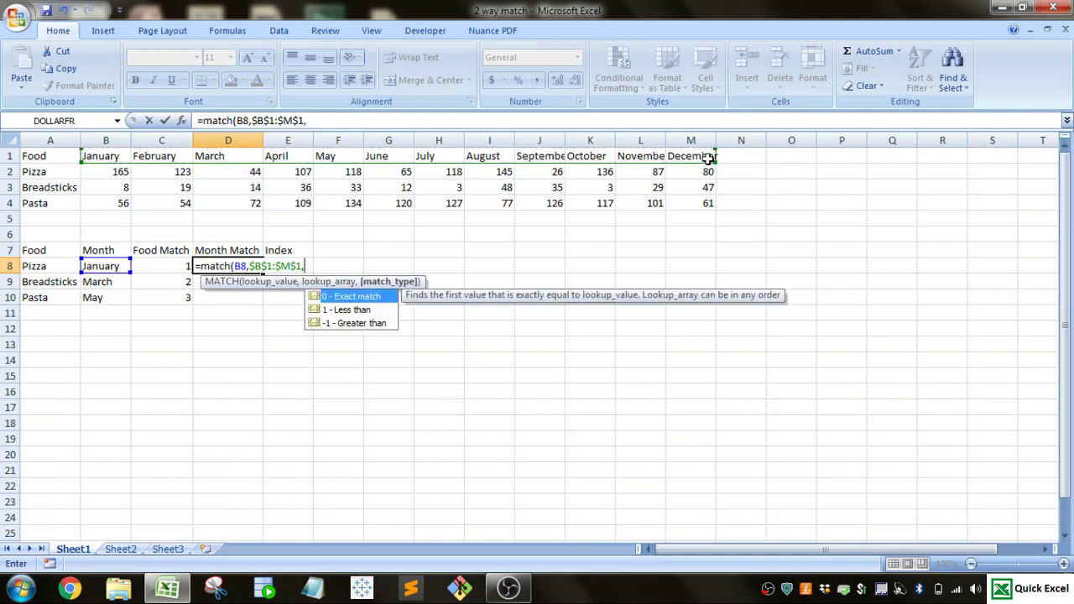
{"action": "type", "text": "0)"}
{"action": "key", "text": "Return"}
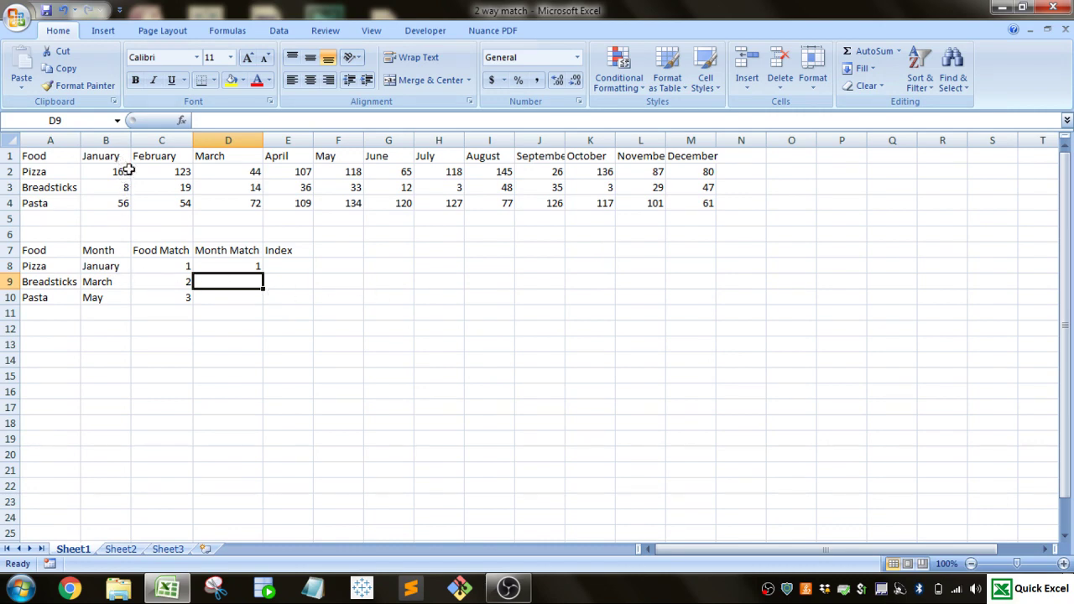
{"action": "left_click", "coordinate": [250, 262]}
{"action": "left_click_drag", "start_coordinate": [262, 276], "coordinate": [262, 304]}
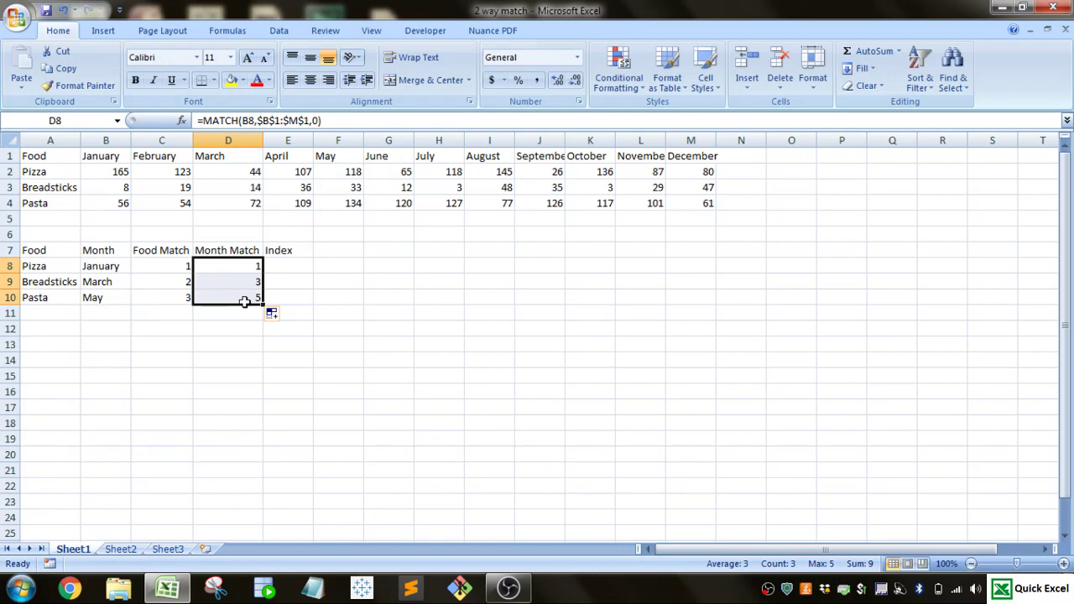
{"action": "left_click", "coordinate": [289, 266]}
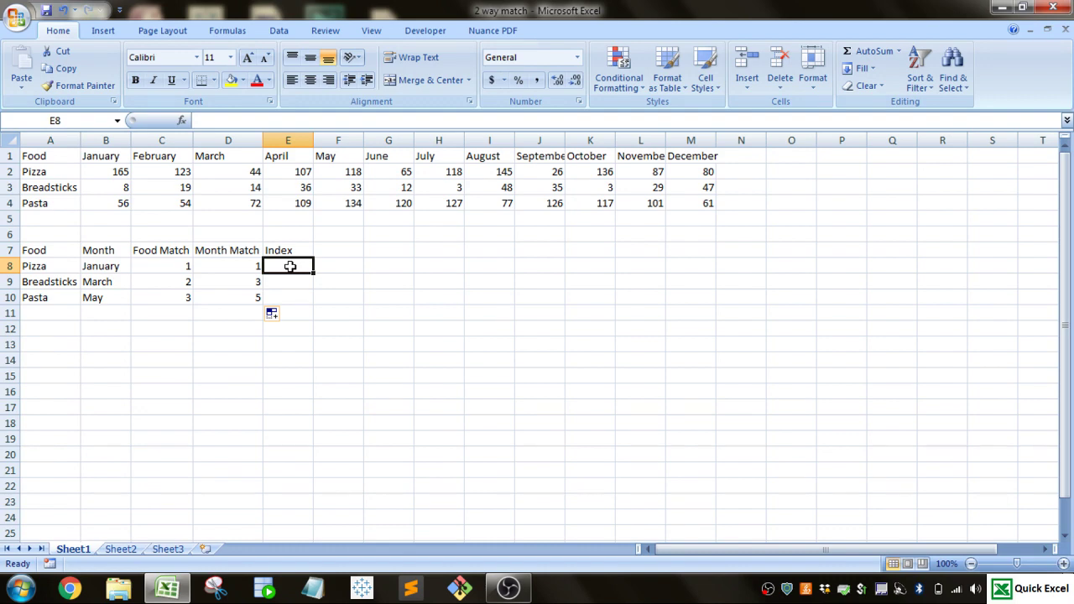
In E8 start =INDEX($B$2:$M$4,MATCH(A8,$A$2:$A$4,0) with absolute table and food ranges
{"action": "type", "text": "="}
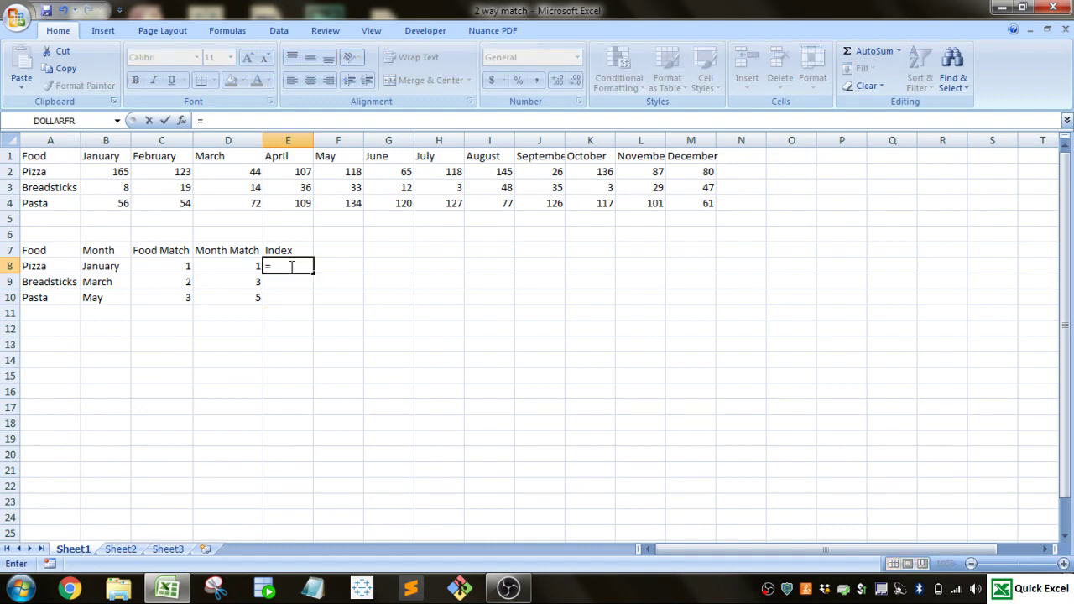
{"action": "type", "text": "index"}
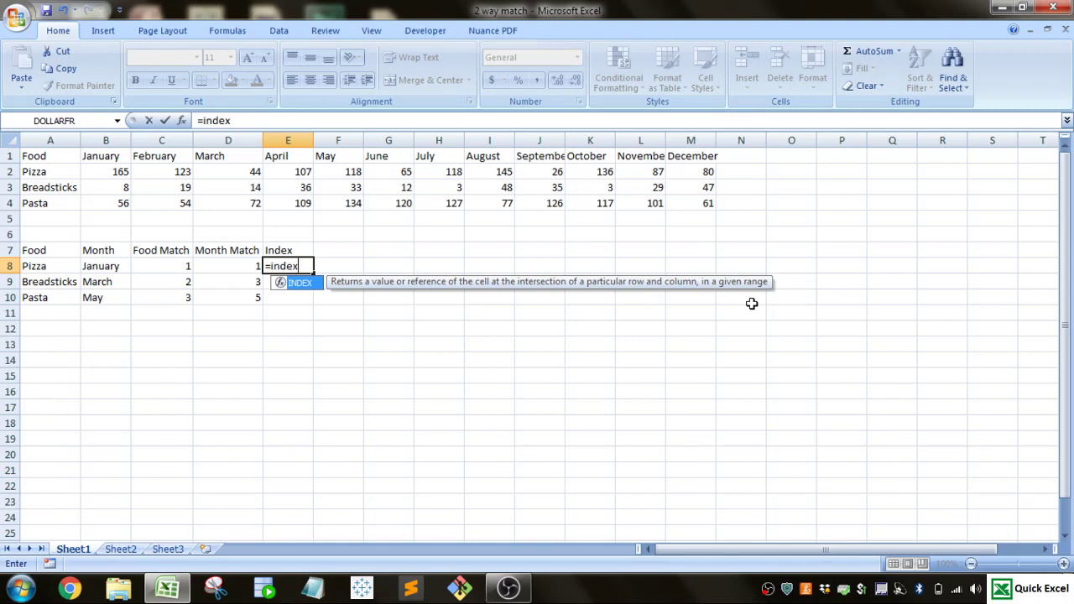
{"action": "type", "text": "("}
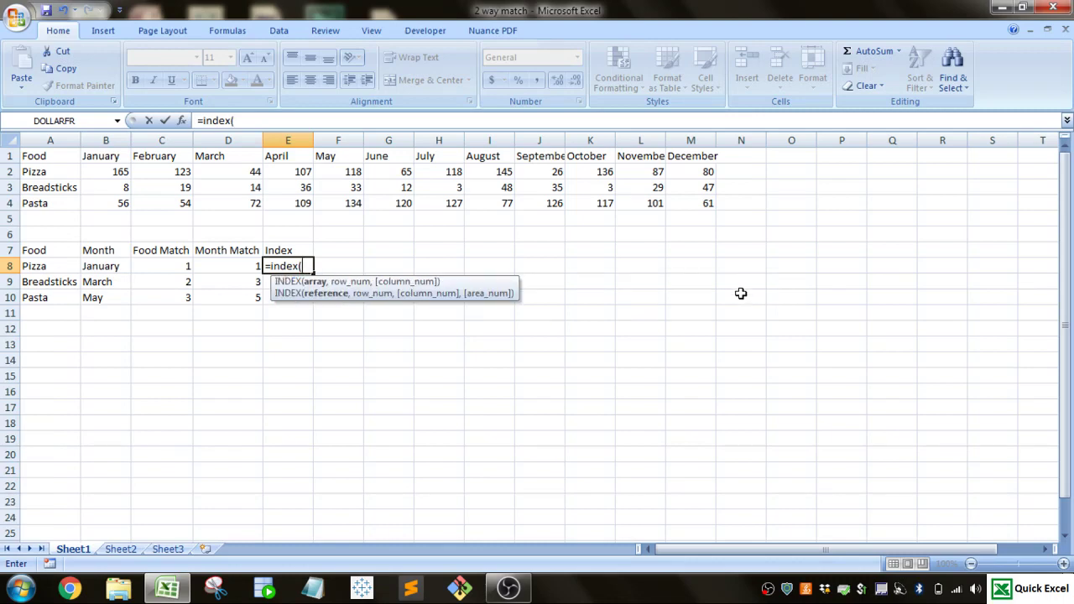
{"action": "left_click_drag", "start_coordinate": [109, 171], "coordinate": [705, 204]}
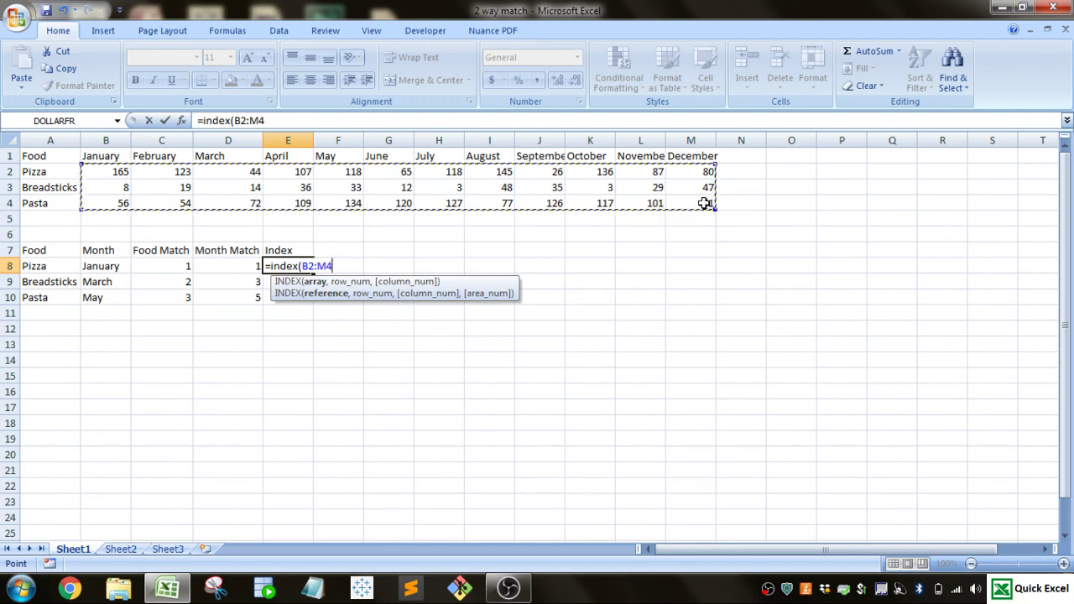
{"action": "key", "text": "F4"}
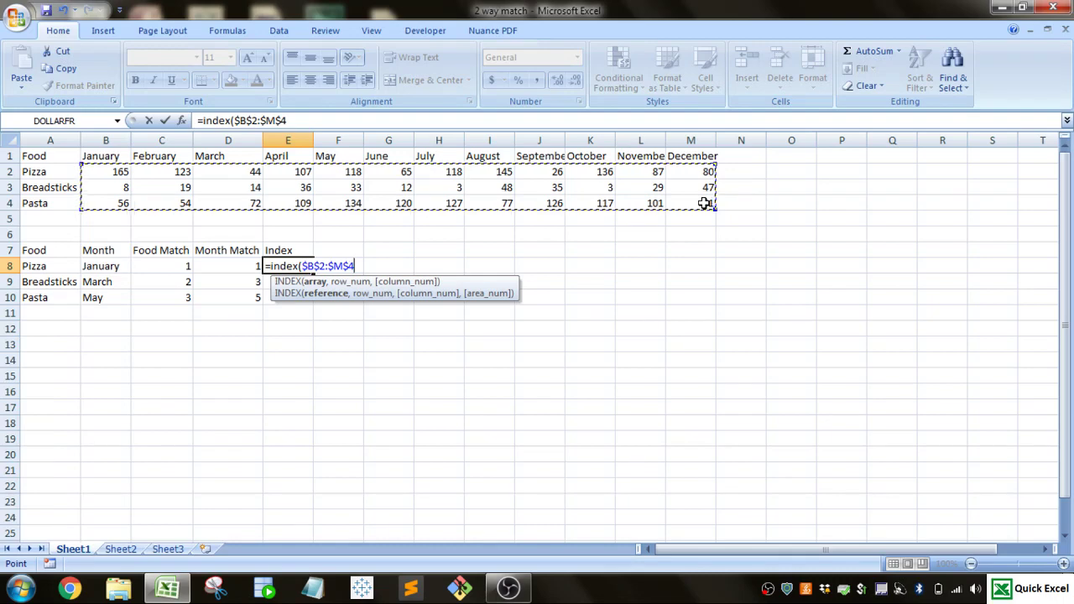
{"action": "type", "text": ","}
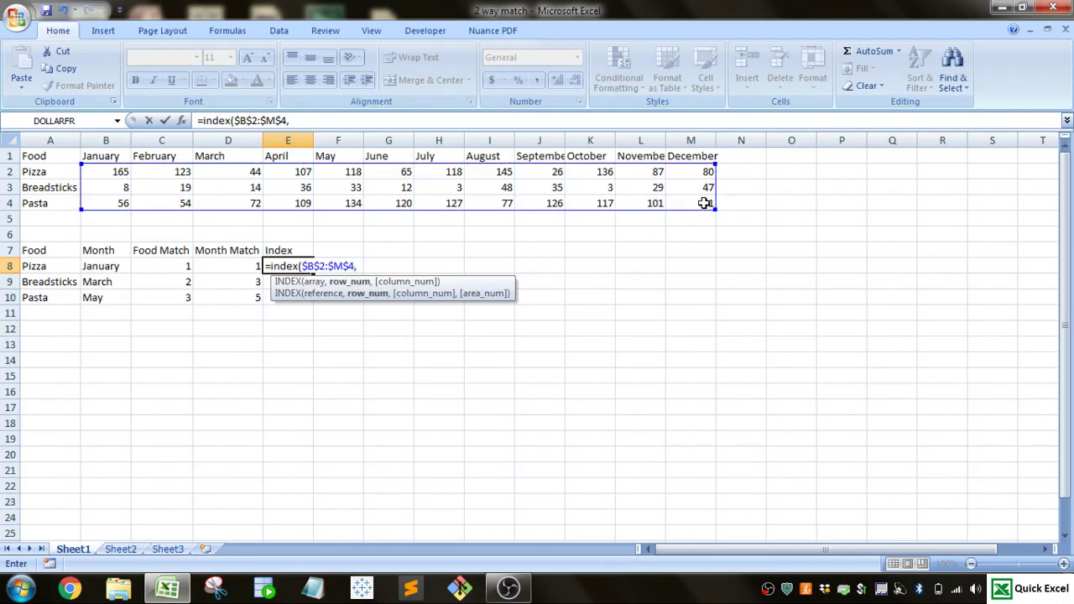
{"action": "type", "text": "match("}
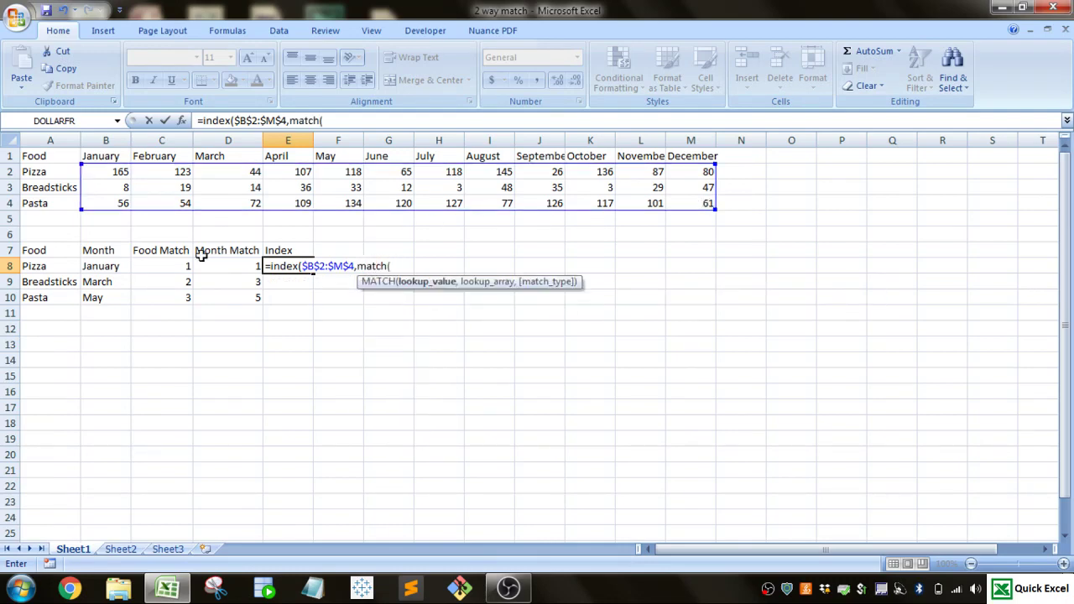
{"action": "left_click", "coordinate": [59, 266]}
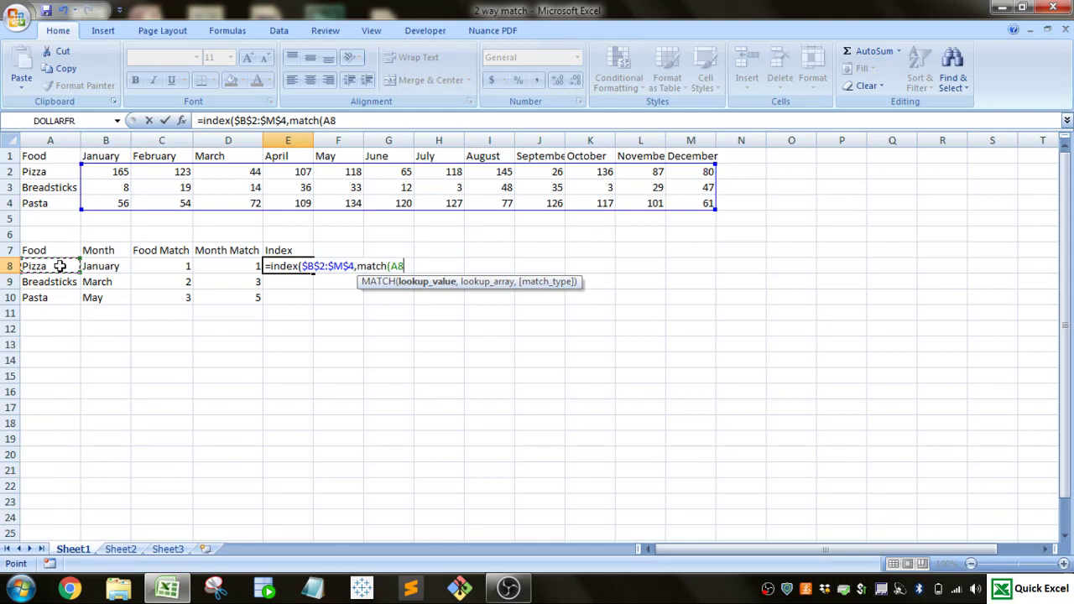
{"action": "type", "text": ","}
{"action": "left_click_drag", "start_coordinate": [48, 170], "coordinate": [52, 198]}
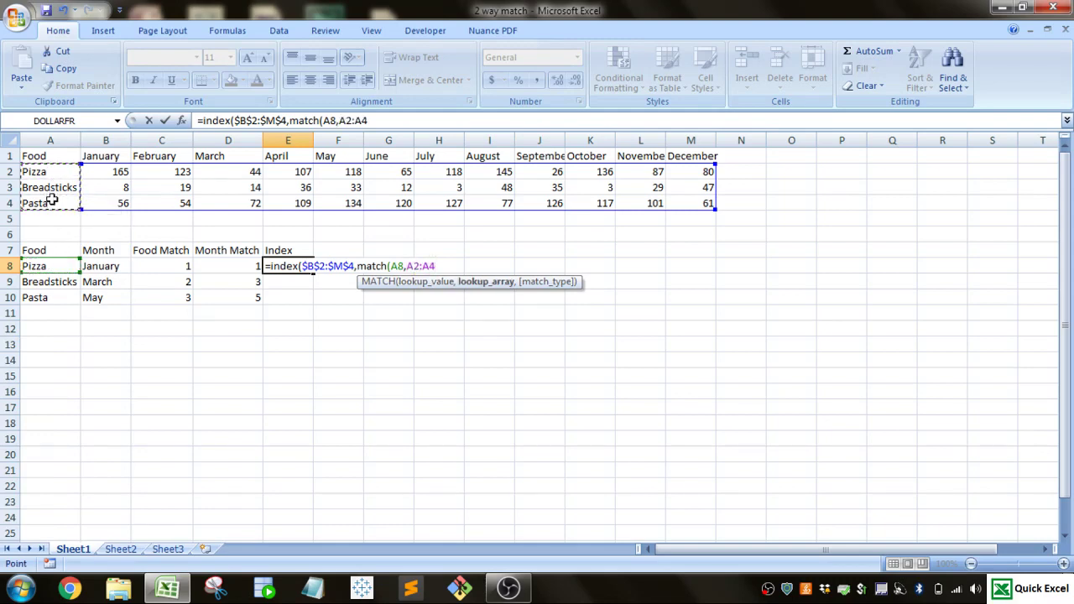
{"action": "key", "text": "F4"}
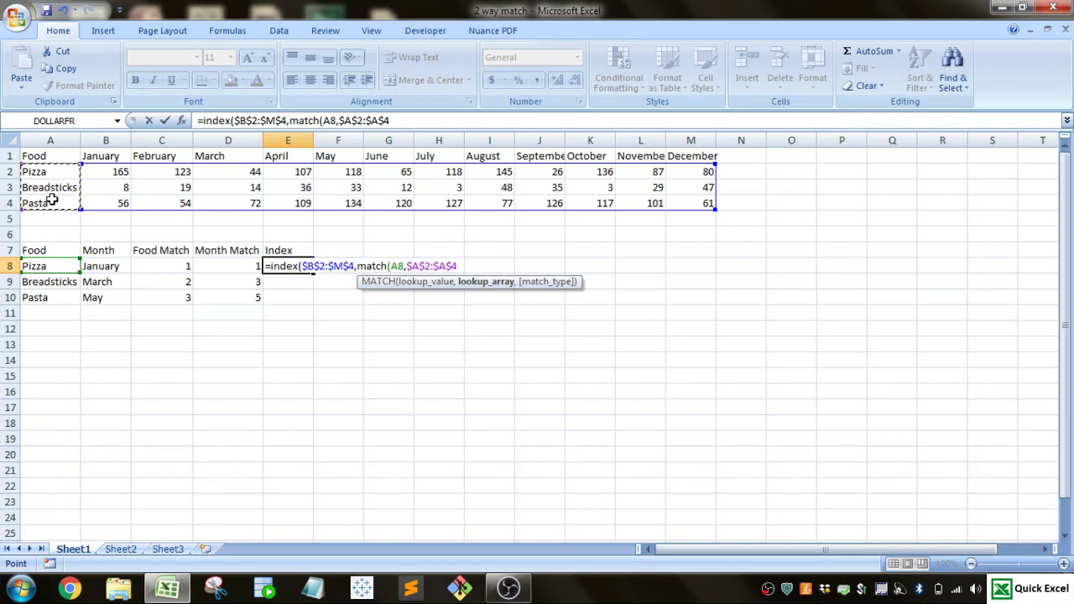
Add MATCH(B8,$B$1:$M$1,0) as the column argument and complete the formula, returning 165
{"action": "type", "text": ","}
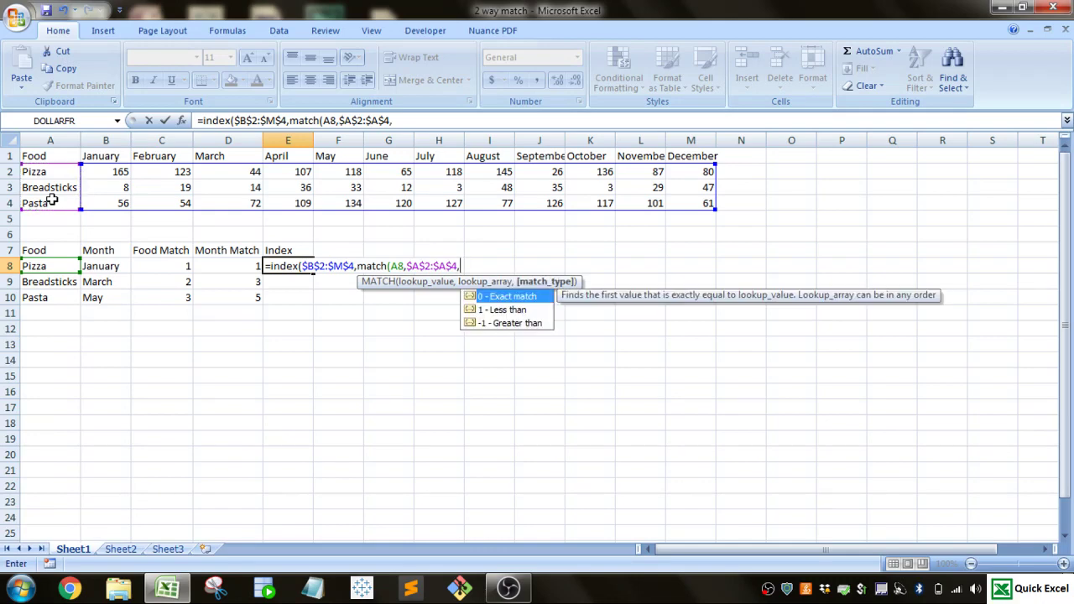
{"action": "type", "text": "0)"}
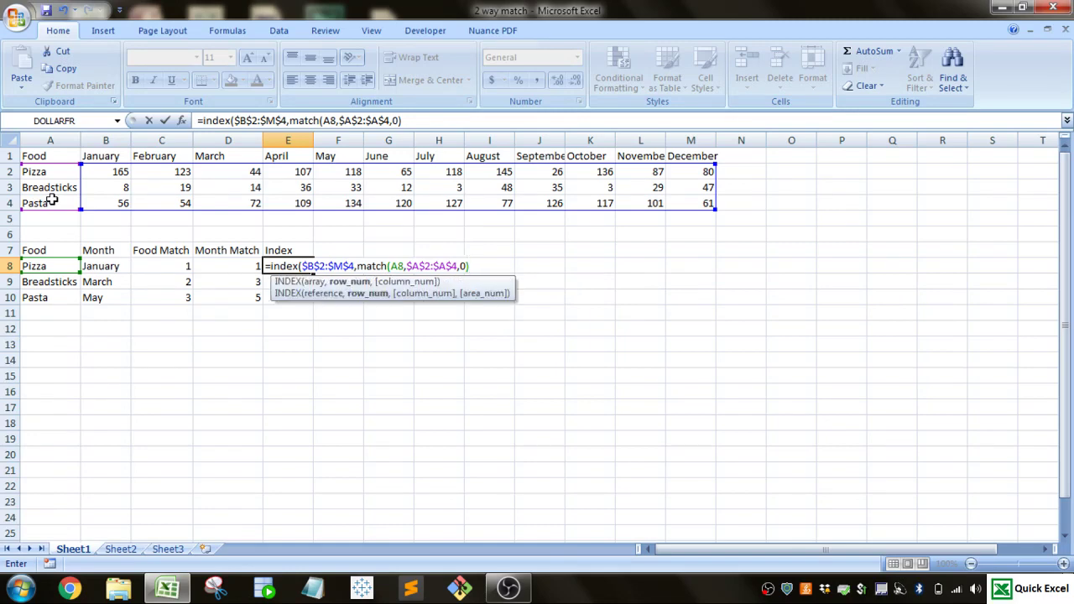
{"action": "type", "text": ","}
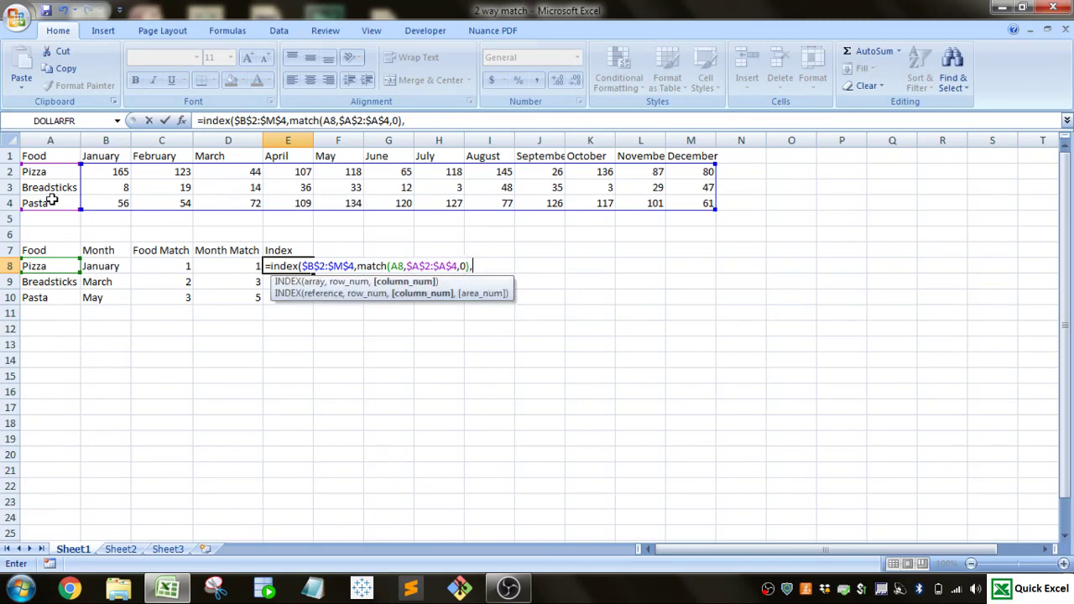
{"action": "type", "text": "match"}
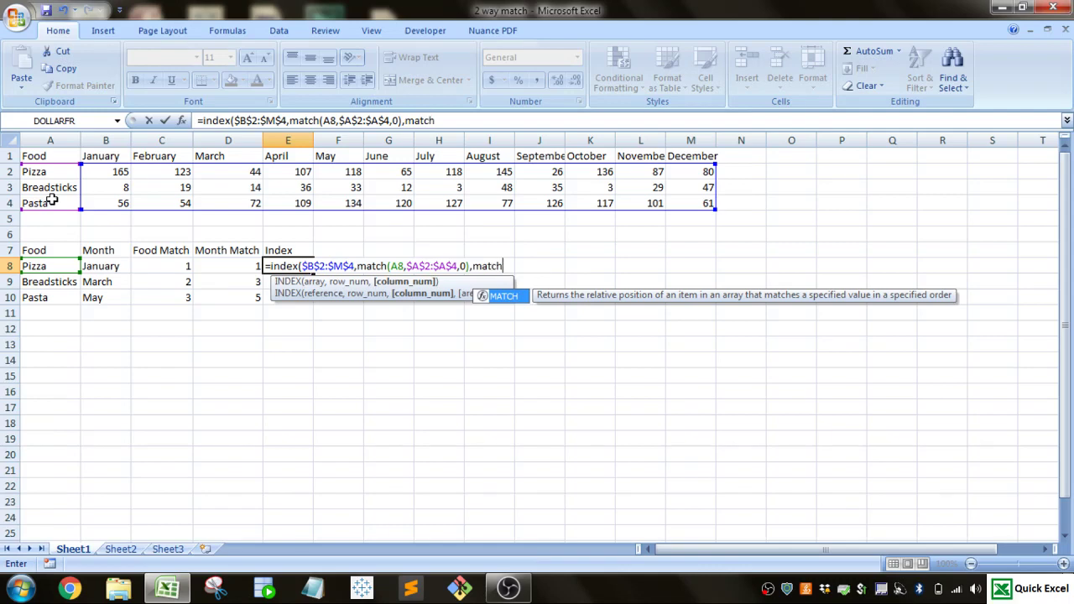
{"action": "type", "text": "("}
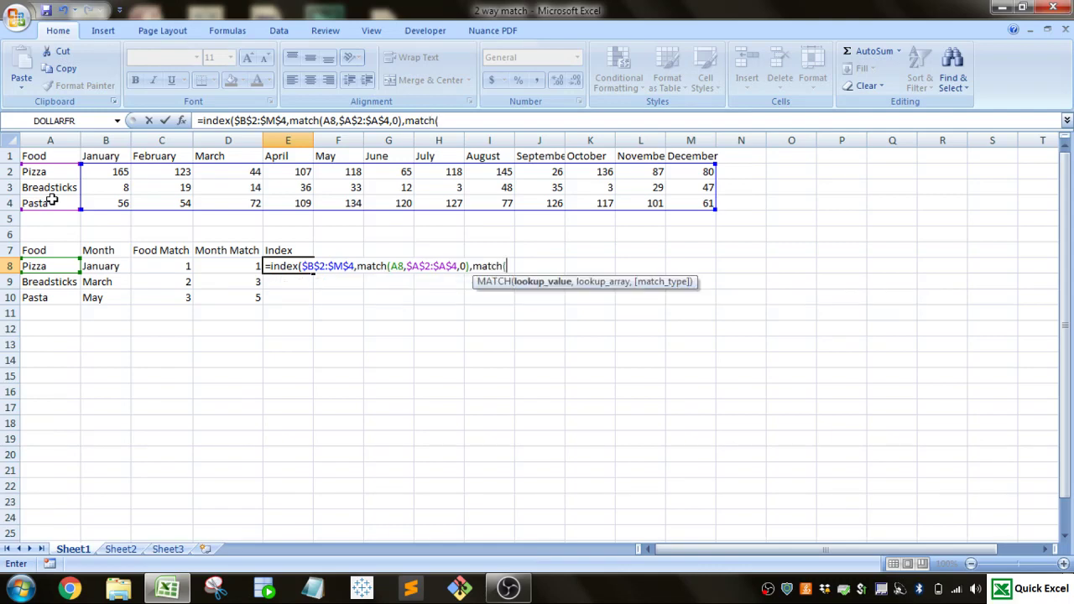
{"action": "left_click", "coordinate": [115, 266]}
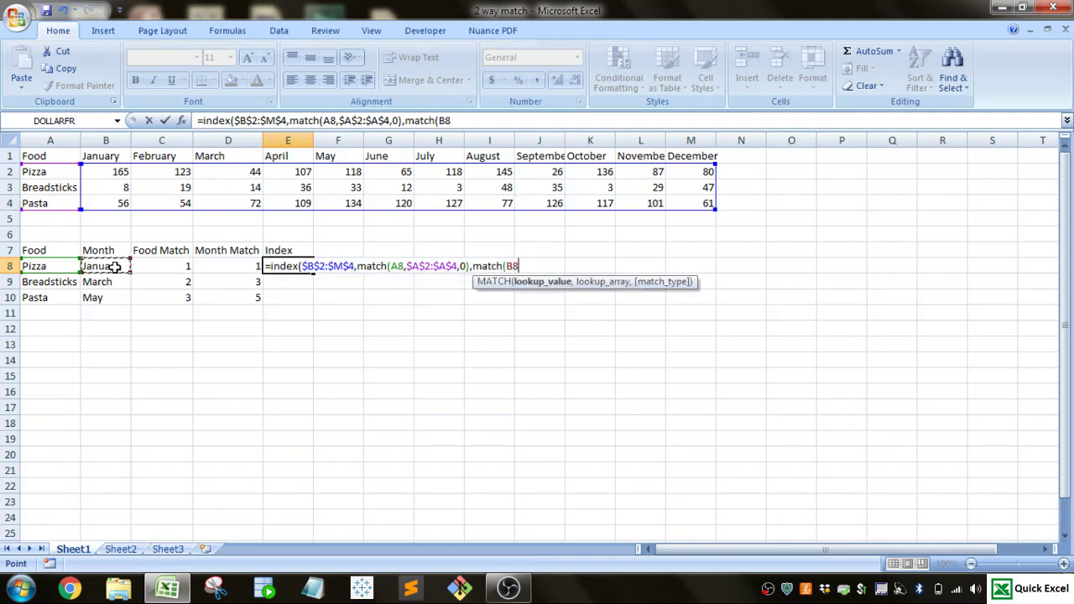
{"action": "type", "text": ","}
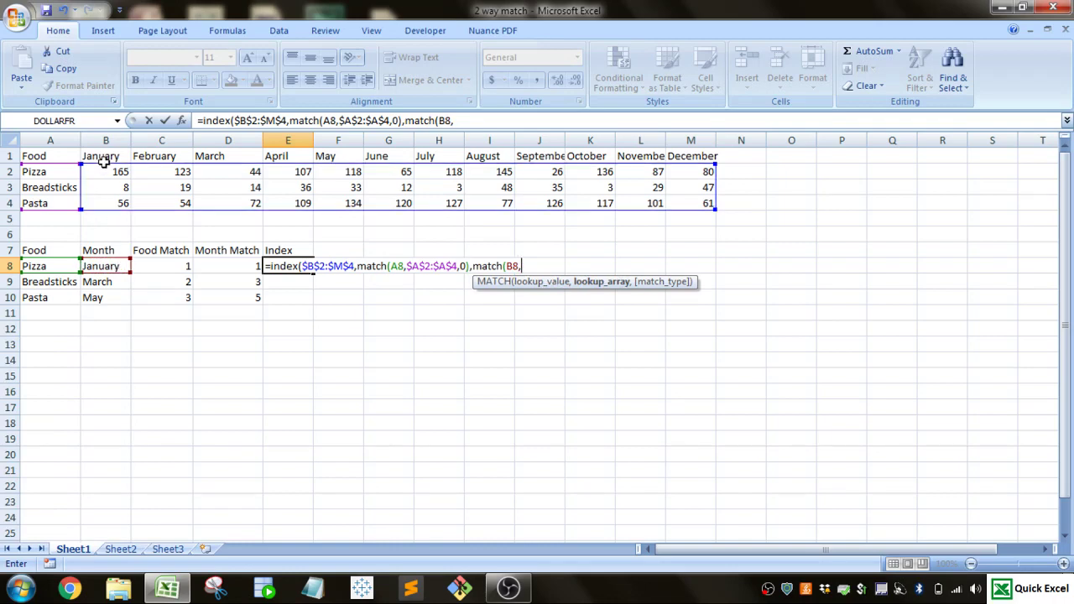
{"action": "left_click", "coordinate": [108, 157]}
{"action": "left_click_drag", "start_coordinate": [108, 157], "coordinate": [375, 161]}
{"action": "left_click_drag", "start_coordinate": [626, 156], "coordinate": [710, 156]}
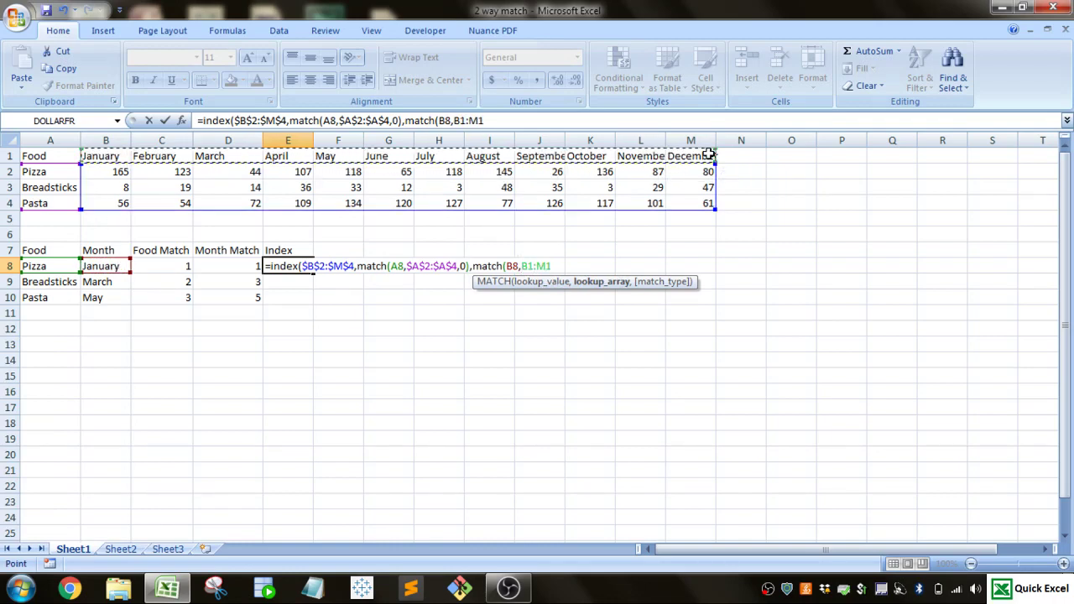
{"action": "key", "text": "F4"}
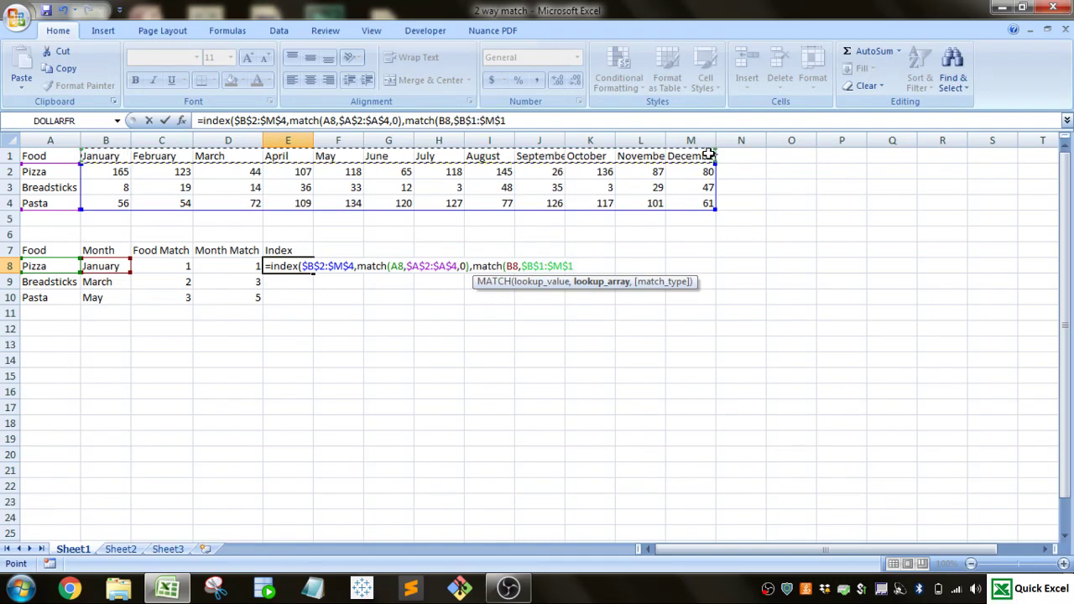
{"action": "type", "text": ",0)"}
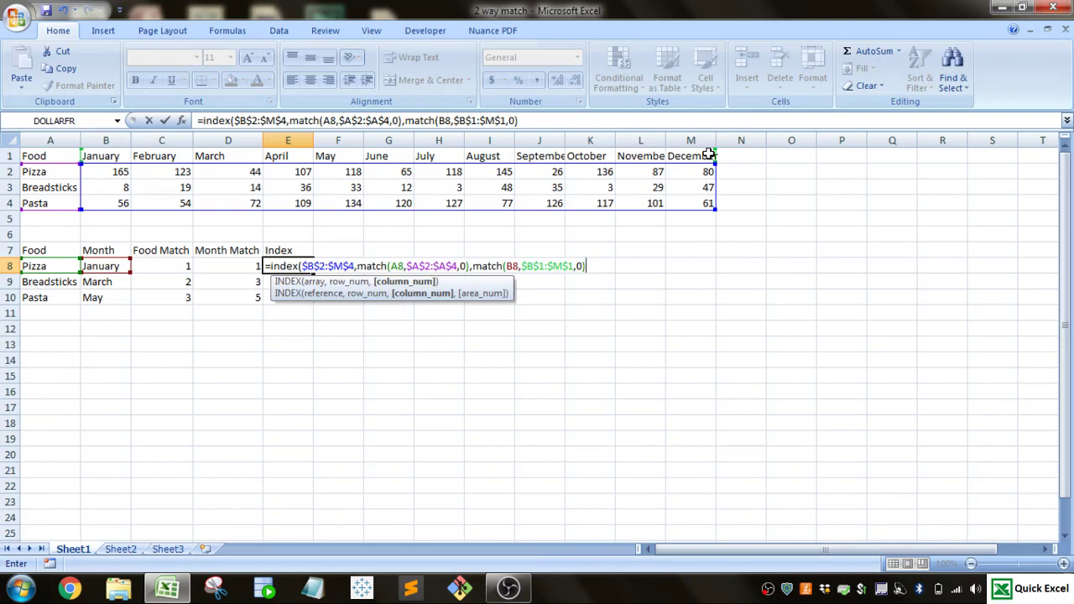
{"action": "type", "text": ")"}
{"action": "key", "text": "Return"}
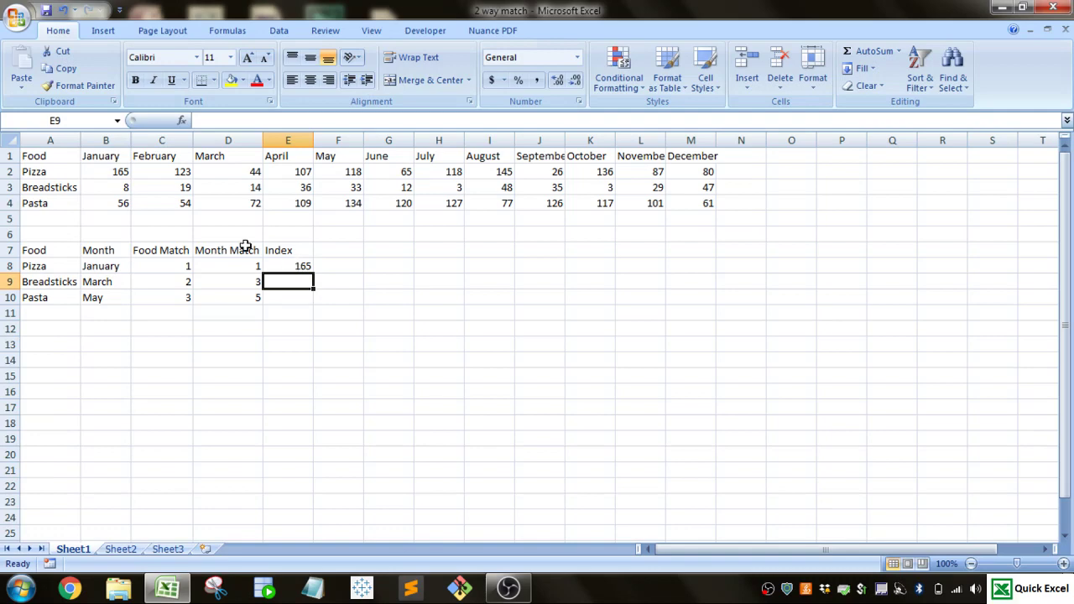
Fill the INDEX formula from E8 down to E10 and check 134 against Pasta's May figure
{"action": "left_click", "coordinate": [292, 266]}
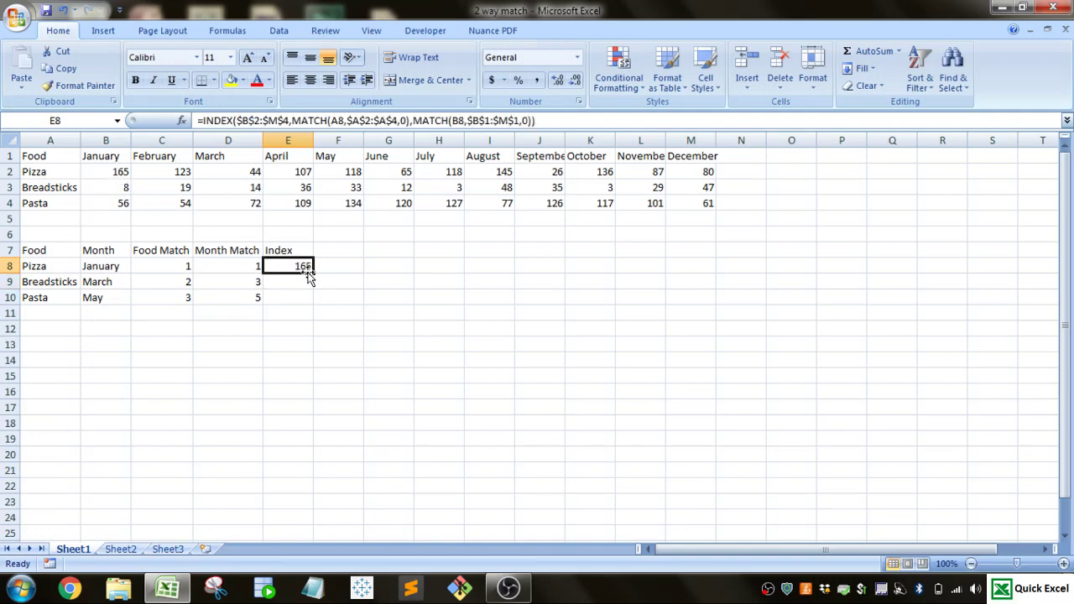
{"action": "left_click_drag", "start_coordinate": [313, 273], "coordinate": [313, 307]}
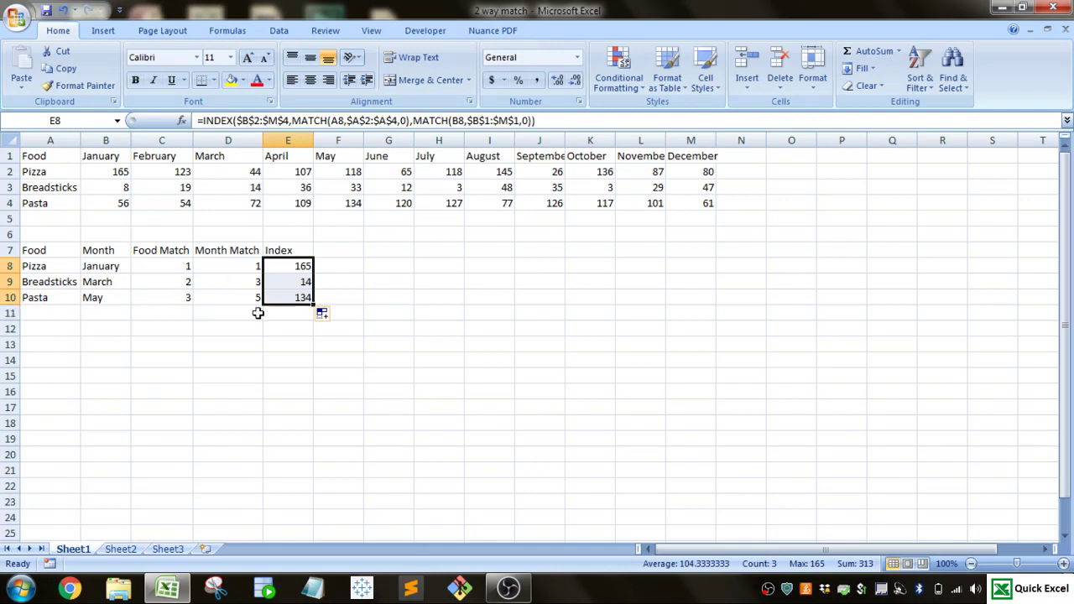
{"action": "left_click", "coordinate": [349, 209]}
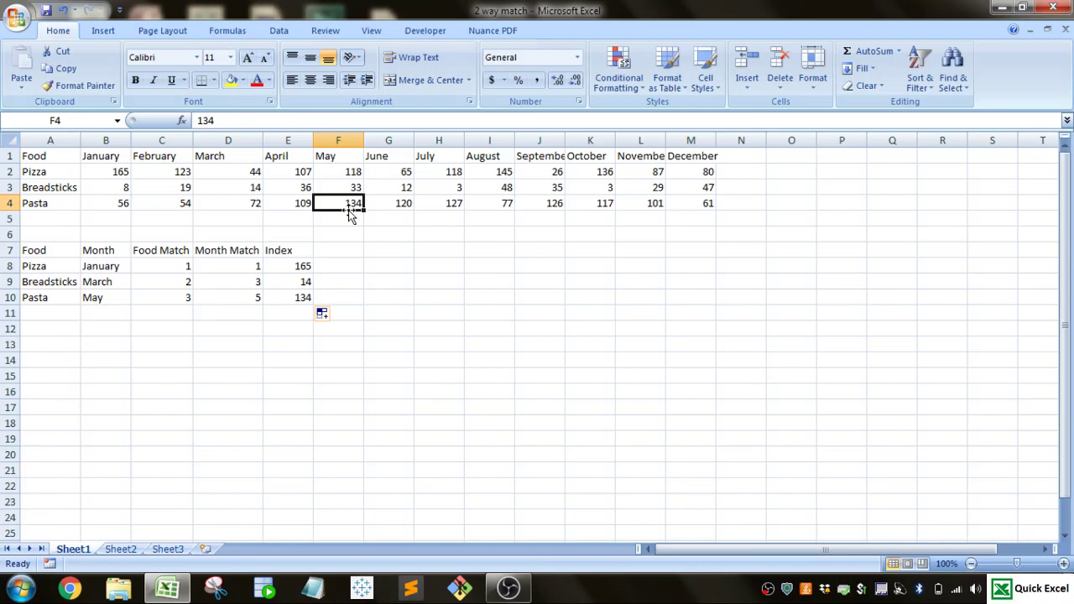